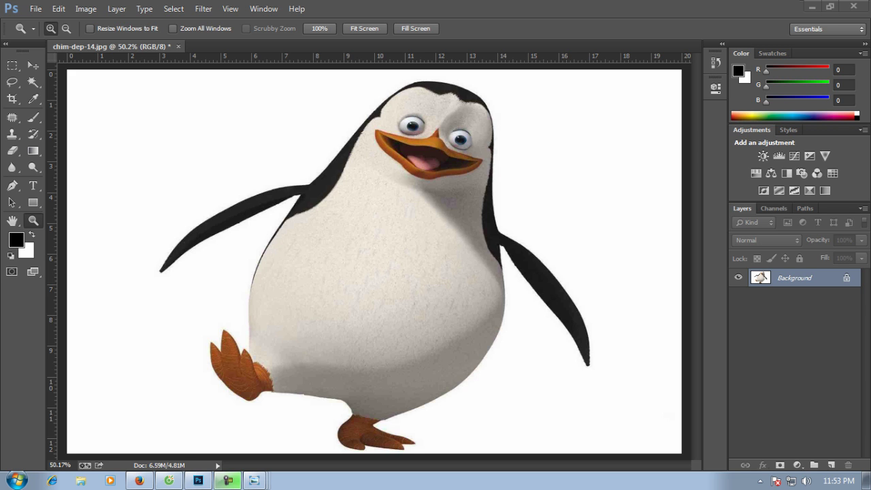
Float the chim-dep-14.jpg penguin image in its own document window
{"action": "left_click", "coordinate": [198, 481]}
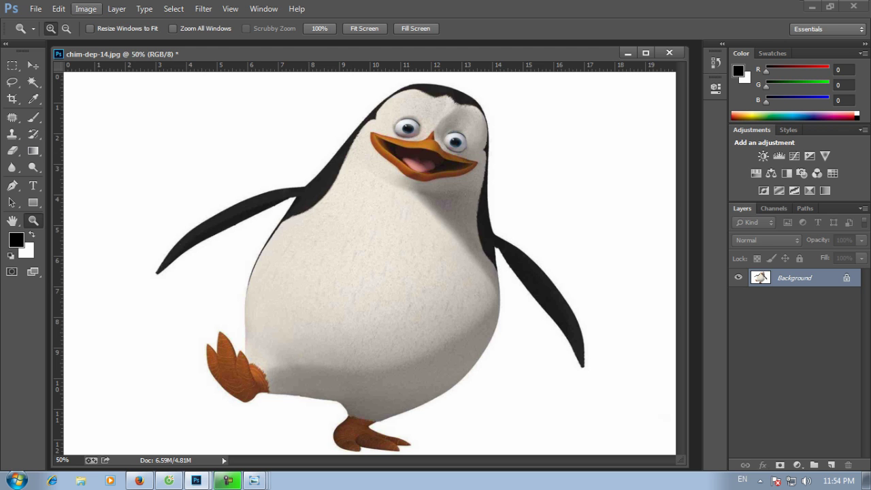
{"action": "left_click", "coordinate": [86, 8]}
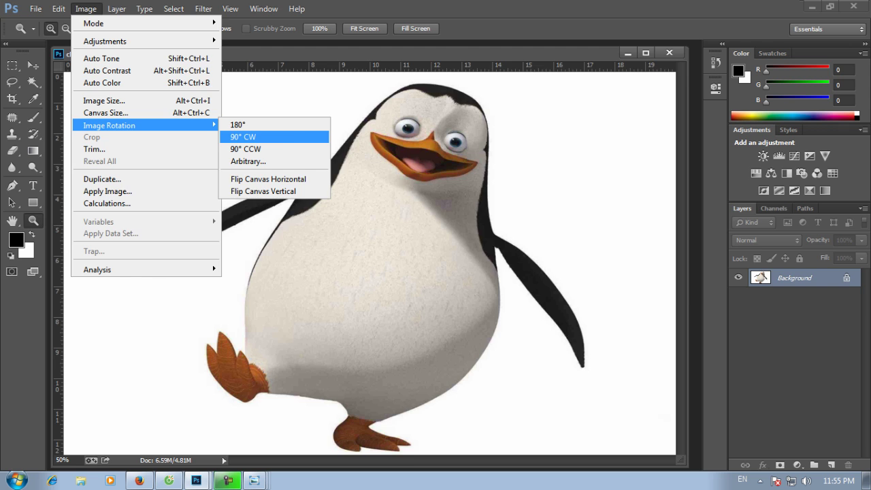
{"action": "left_click", "coordinate": [243, 137]}
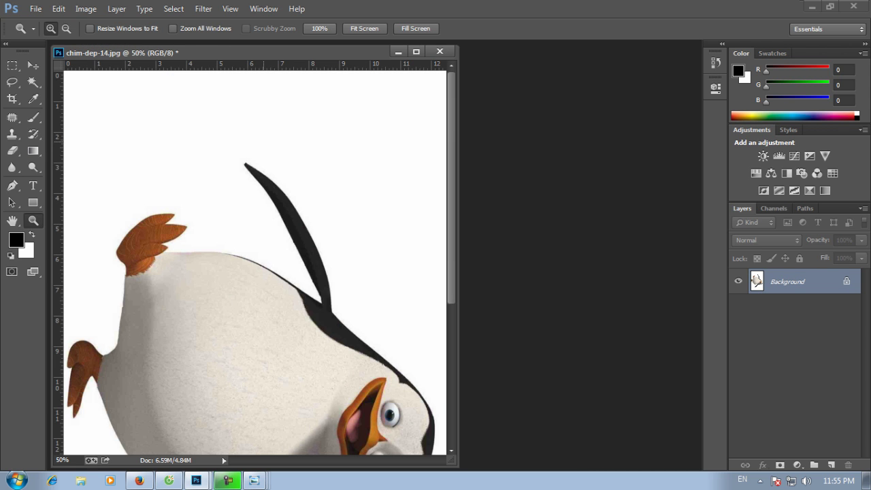
{"action": "key", "text": "ctrl+0"}
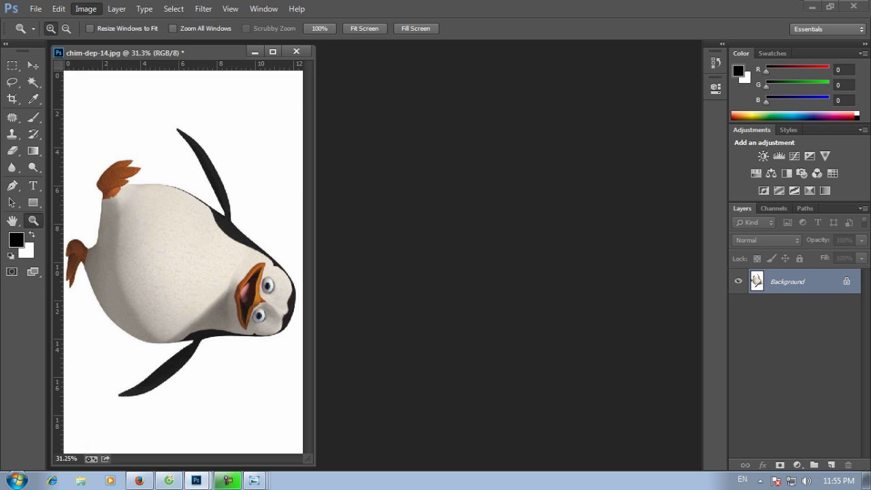
{"action": "left_click", "coordinate": [86, 9]}
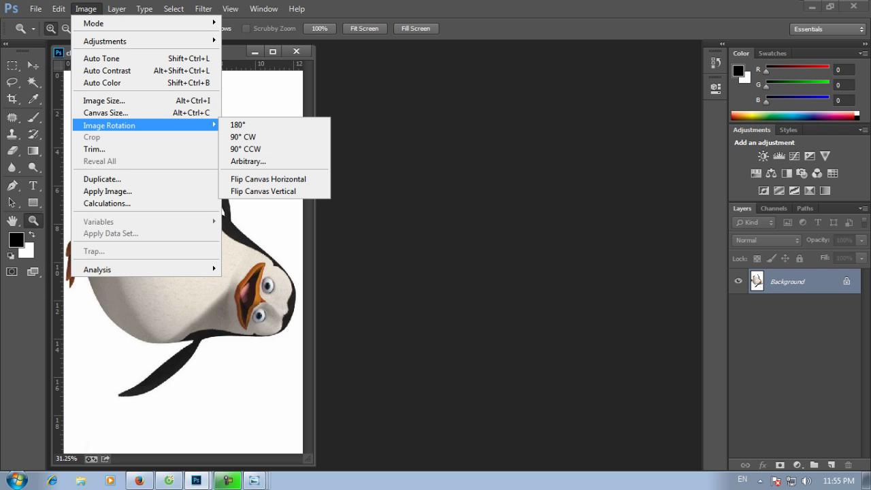
{"action": "key", "text": "Escape"}
{"action": "key", "text": "ctrl+z"}
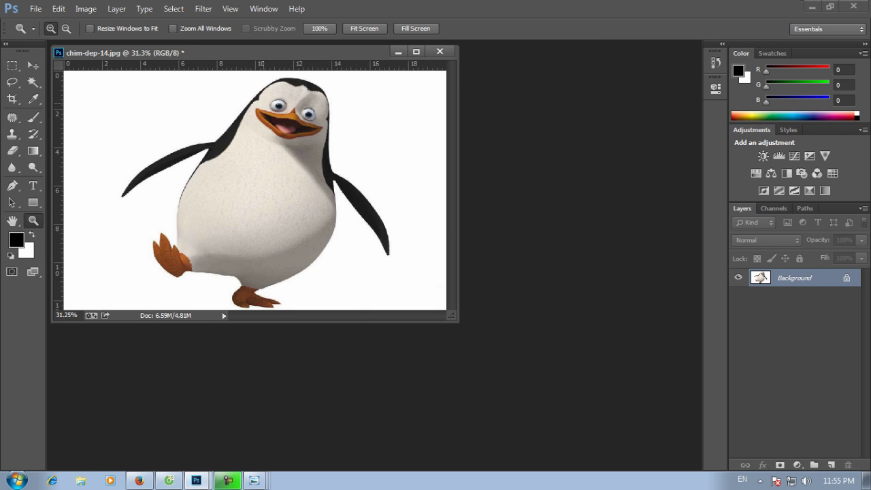
{"action": "key", "text": "ctrl+plus"}
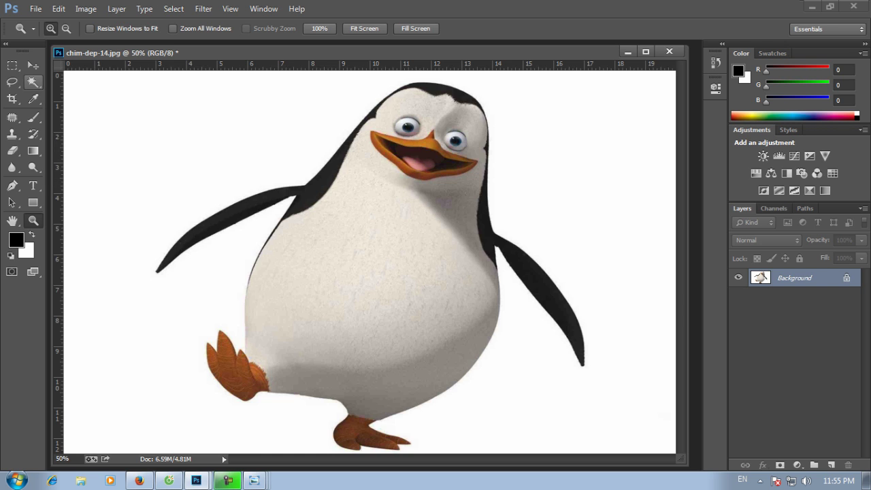
Magic Wand the white background, then invert the selection onto the penguin
{"action": "left_click", "coordinate": [32, 82]}
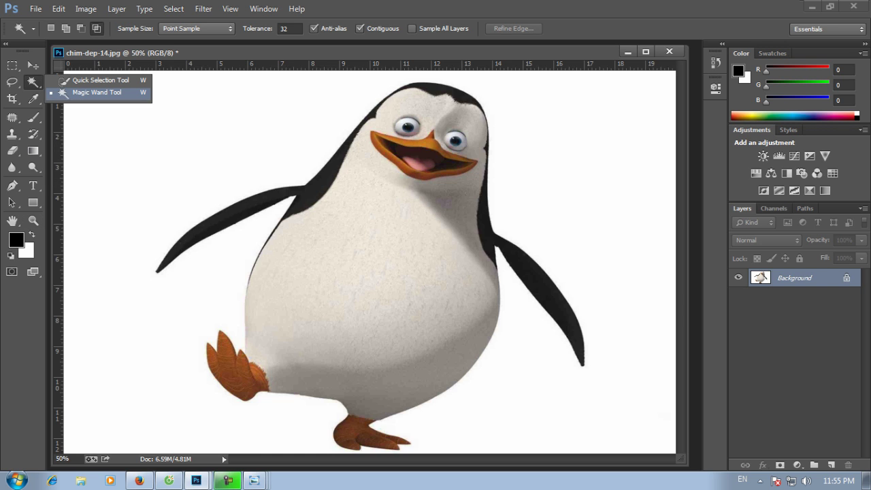
{"action": "left_click", "coordinate": [98, 92]}
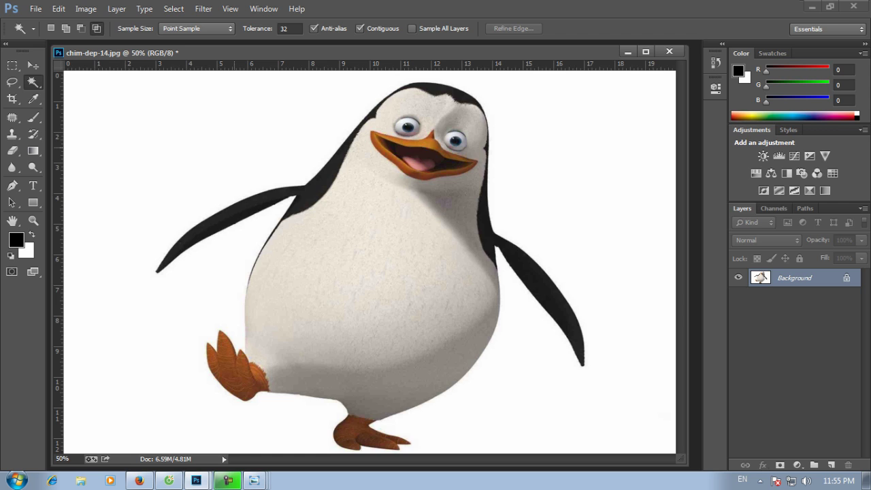
{"action": "key", "text": "ctrl+a"}
{"action": "left_click", "coordinate": [136, 374]}
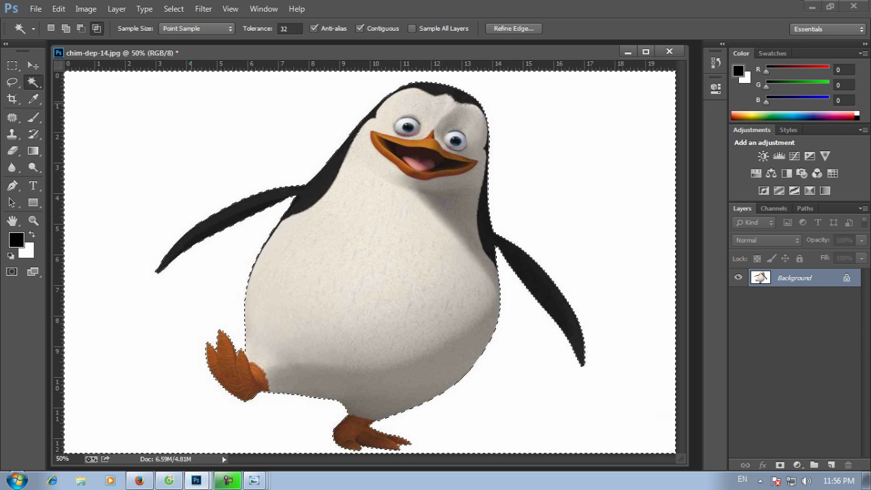
{"action": "left_click", "coordinate": [173, 9]}
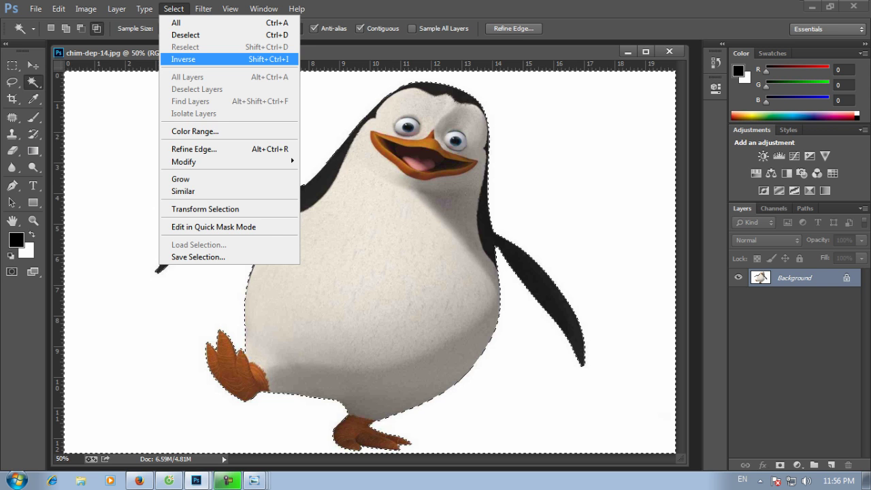
{"action": "left_click", "coordinate": [183, 59]}
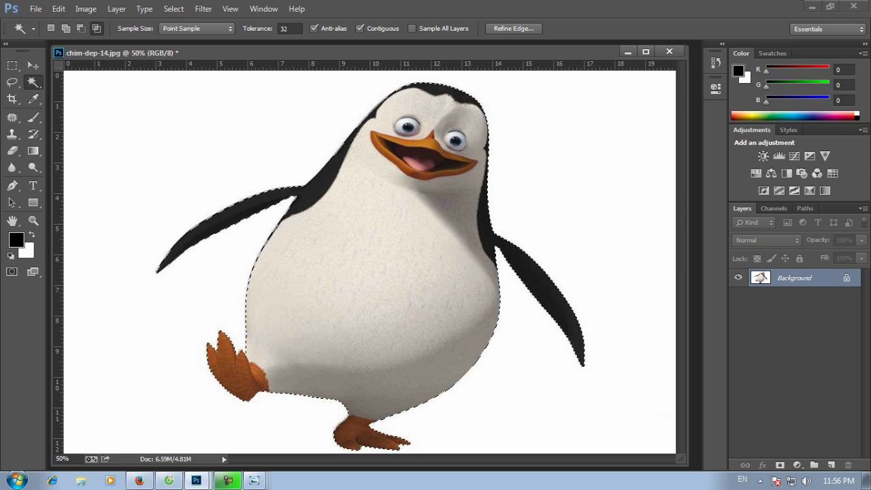
Feather the penguin selection by a 0.5 px radius
{"action": "left_click", "coordinate": [174, 9]}
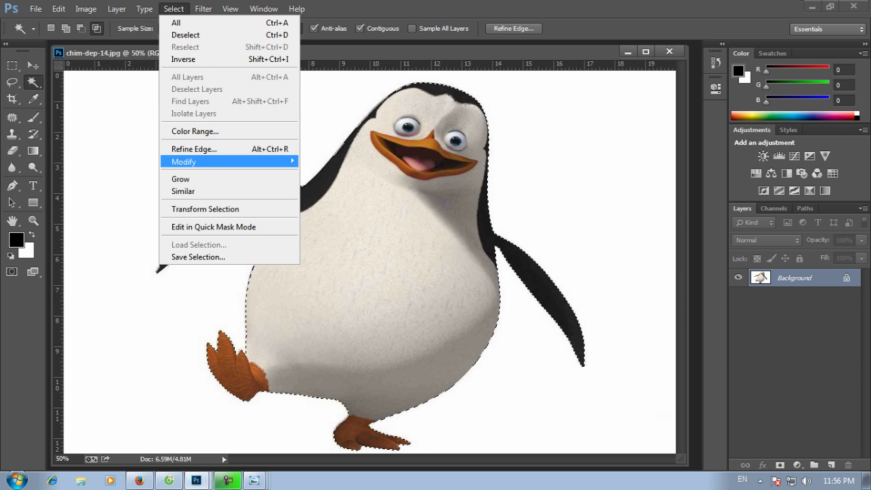
{"action": "key", "text": "Down"}
{"action": "key", "text": "Down"}
{"action": "key", "text": "Down"}
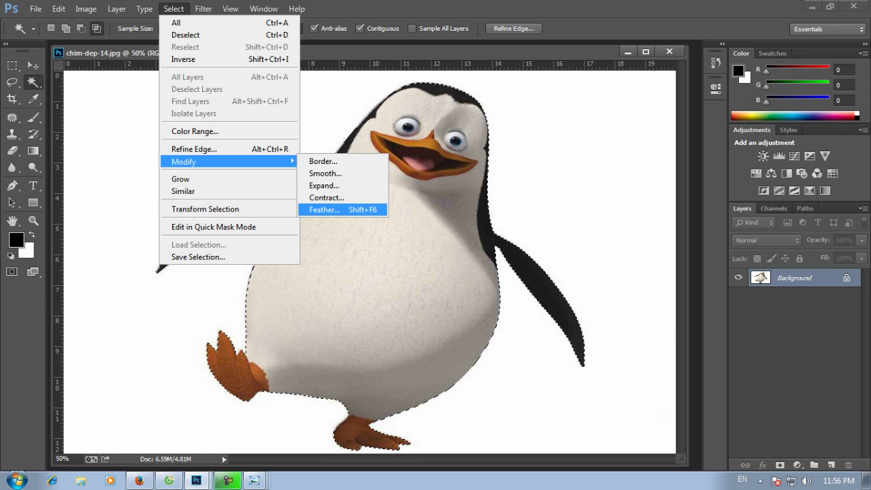
{"action": "key", "text": "Return"}
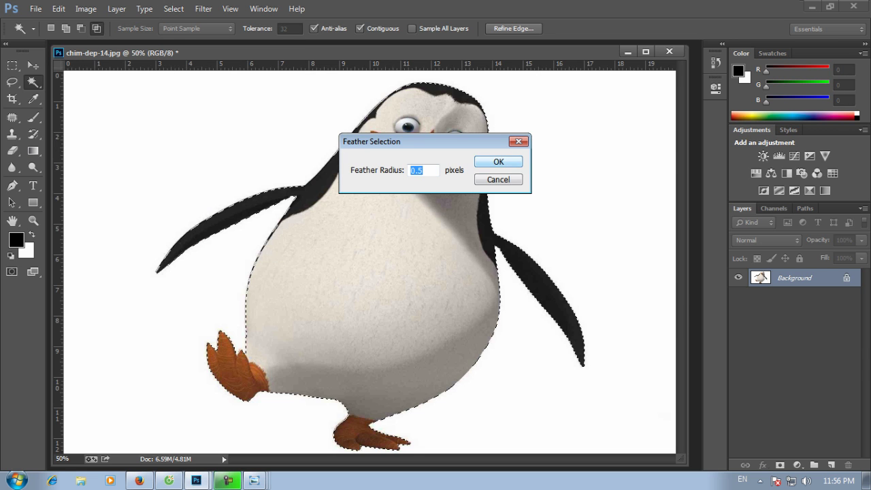
{"action": "key", "text": "Return"}
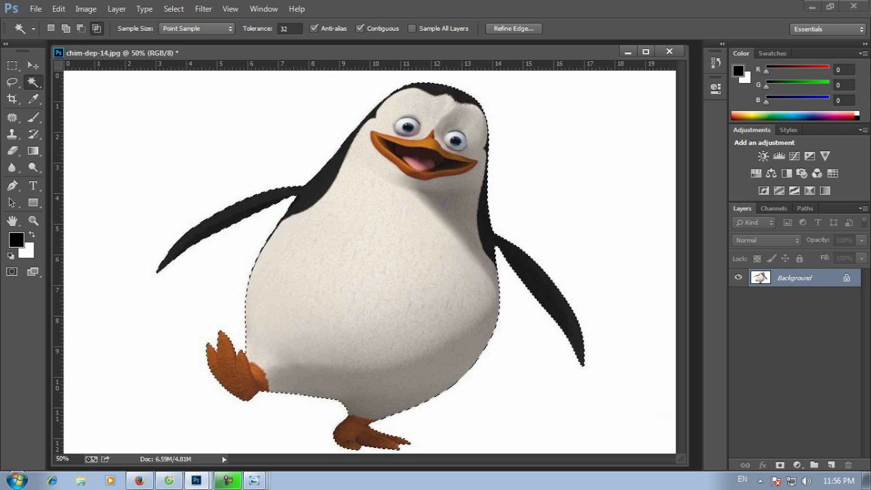
Copy the selected penguin onto a new Layer 1 and hide the Background layer
{"action": "left_click", "coordinate": [116, 9]}
{"action": "mouse_move", "coordinate": [123, 23]}
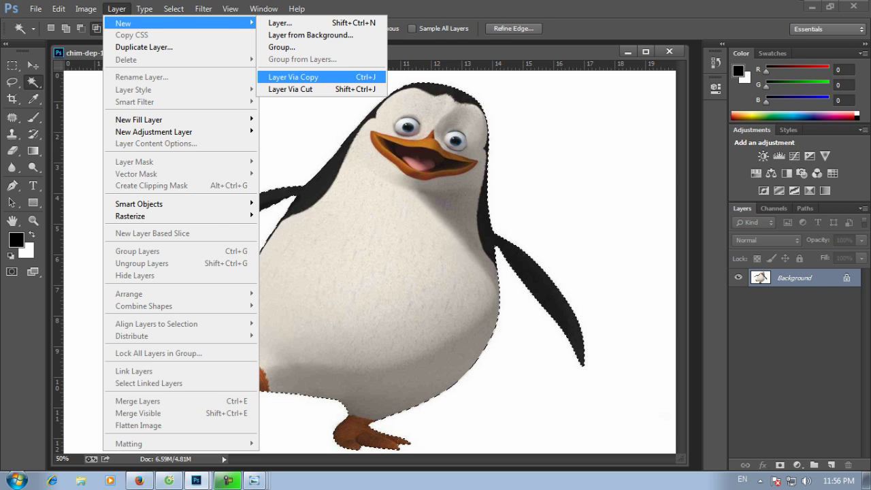
{"action": "left_click", "coordinate": [293, 77]}
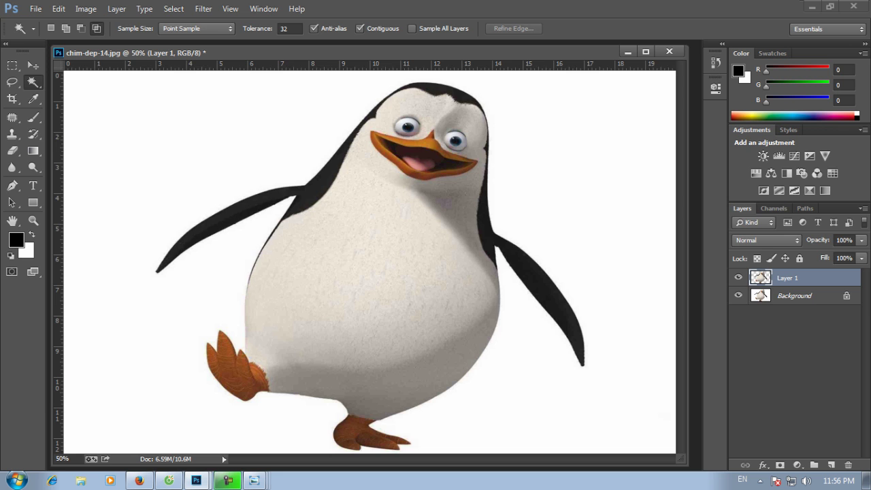
{"action": "left_click", "coordinate": [738, 295]}
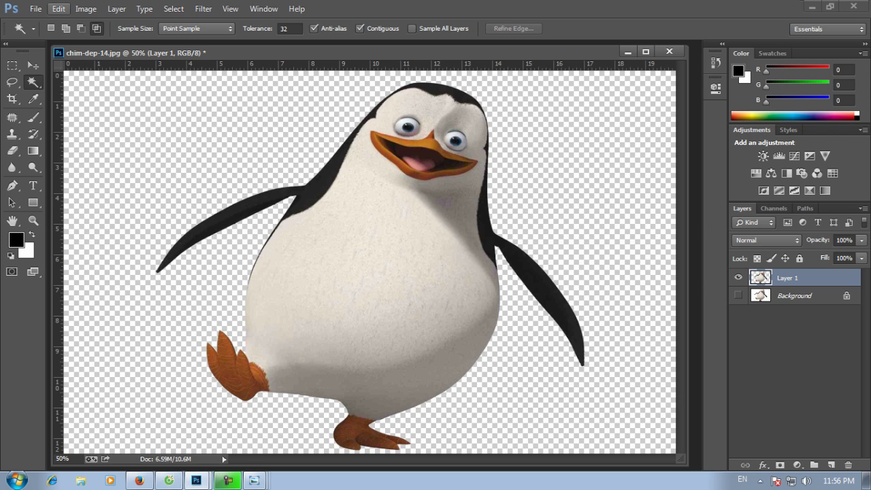
{"action": "left_click", "coordinate": [58, 9]}
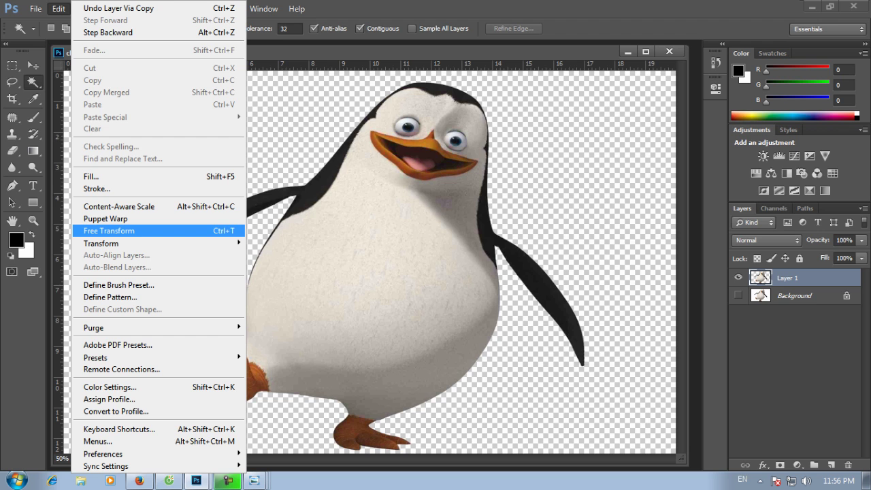
Put the Layer 1 penguin into Free Transform and view the Transform rotate options
{"action": "left_click", "coordinate": [109, 231]}
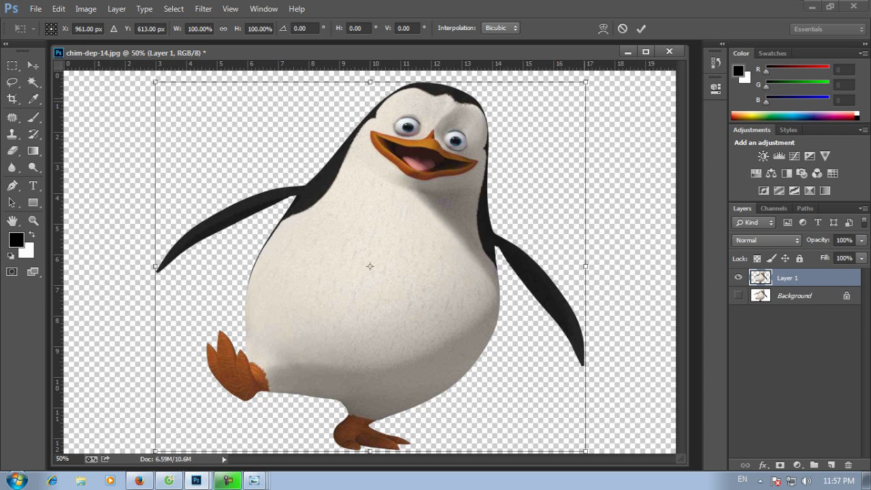
{"action": "left_click", "coordinate": [58, 8]}
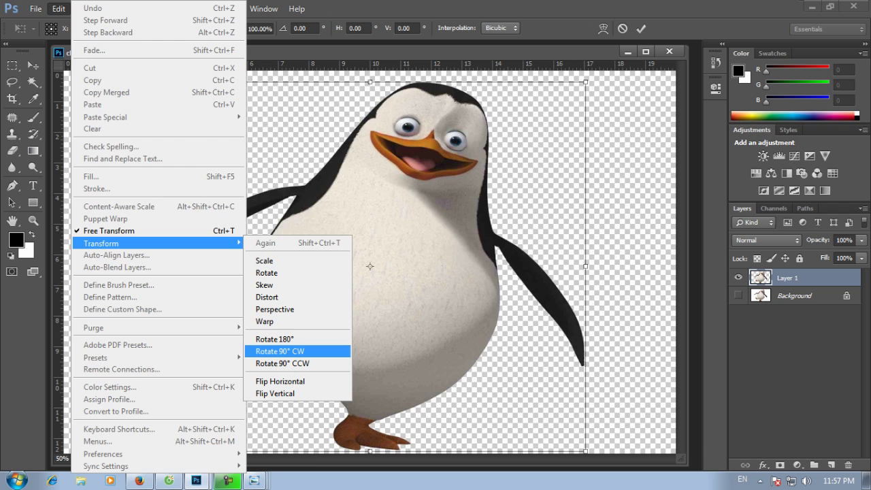
{"action": "left_click", "coordinate": [280, 351]}
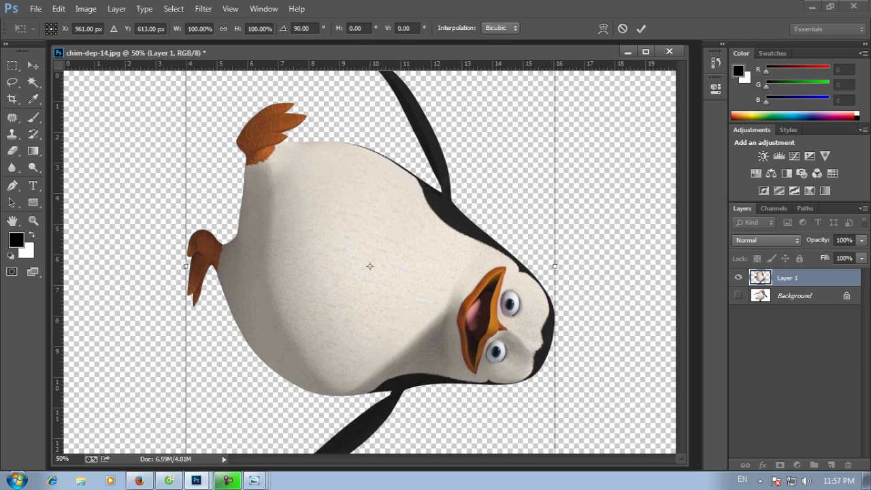
{"action": "left_click", "coordinate": [59, 8]}
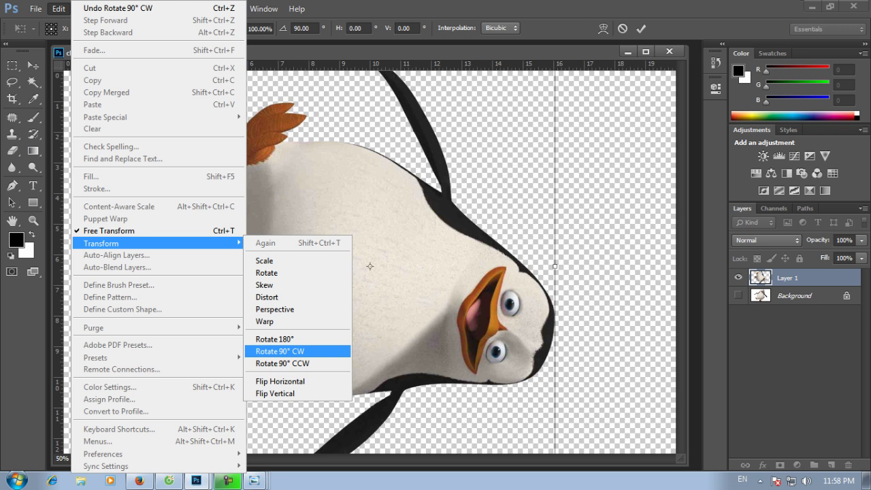
{"action": "left_click", "coordinate": [280, 351]}
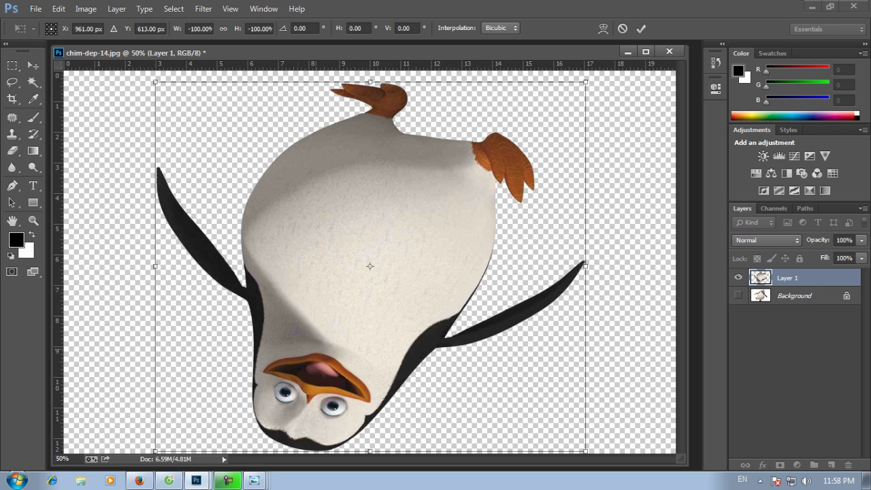
{"action": "left_click", "coordinate": [59, 8]}
{"action": "mouse_move", "coordinate": [157, 242]}
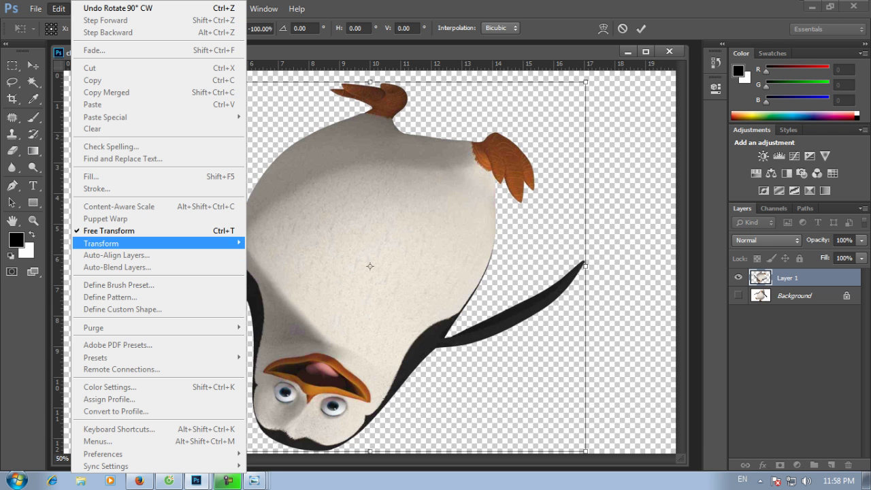
{"action": "left_click", "coordinate": [279, 351]}
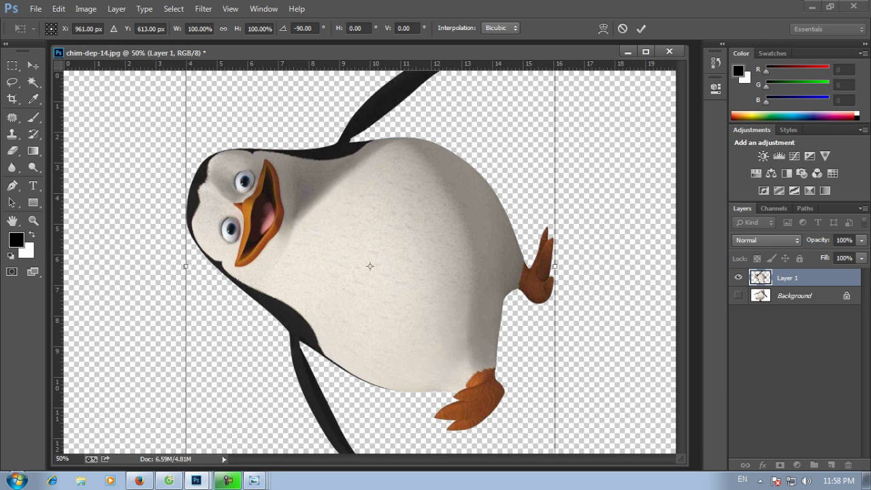
{"action": "left_click", "coordinate": [58, 8]}
{"action": "mouse_move", "coordinate": [158, 243]}
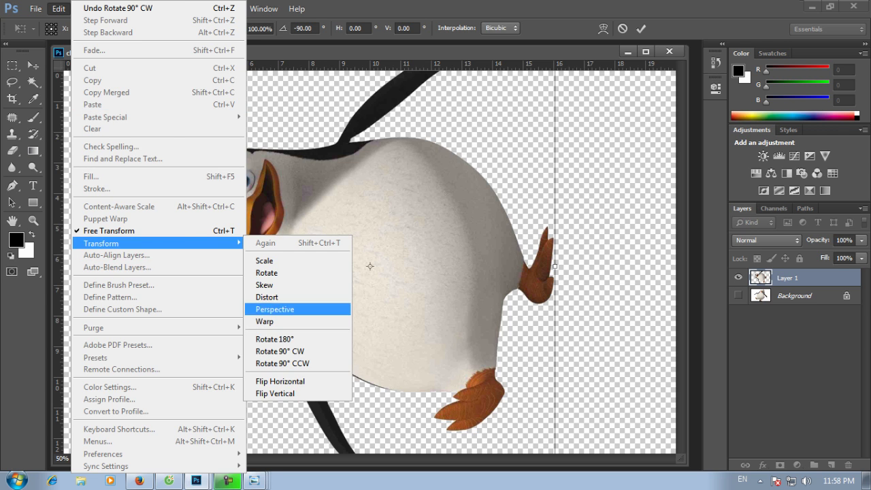
{"action": "left_click", "coordinate": [279, 351]}
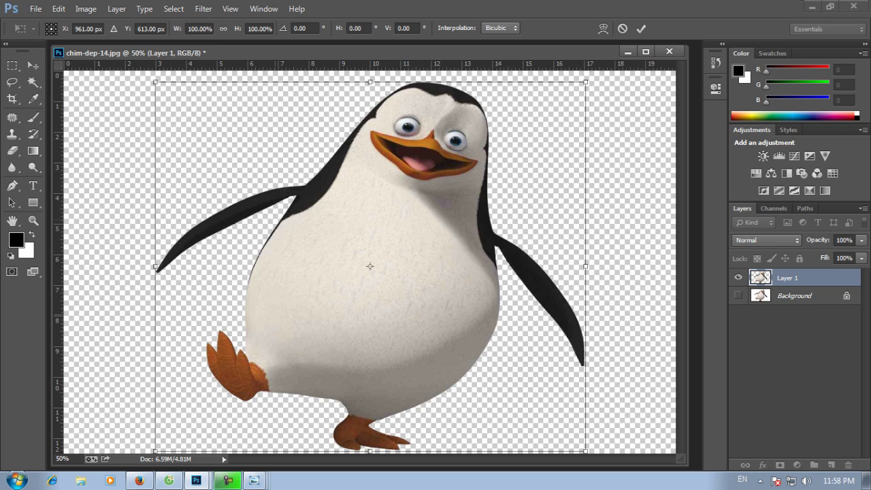
Commit the transform, then Magic Wand the penguin's belly and deselect with Ctrl+D
{"action": "key", "text": "Return"}
{"action": "key", "text": "w"}
{"action": "left_click", "coordinate": [367, 258]}
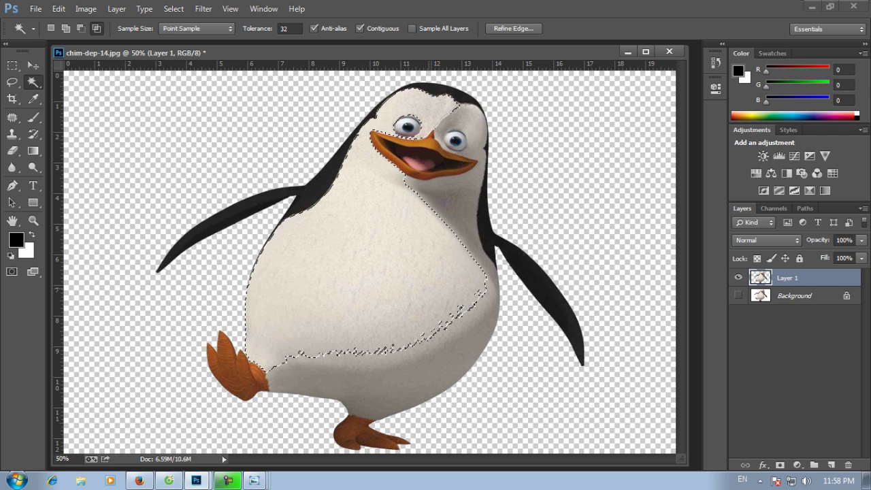
{"action": "key", "text": "ctrl+d"}
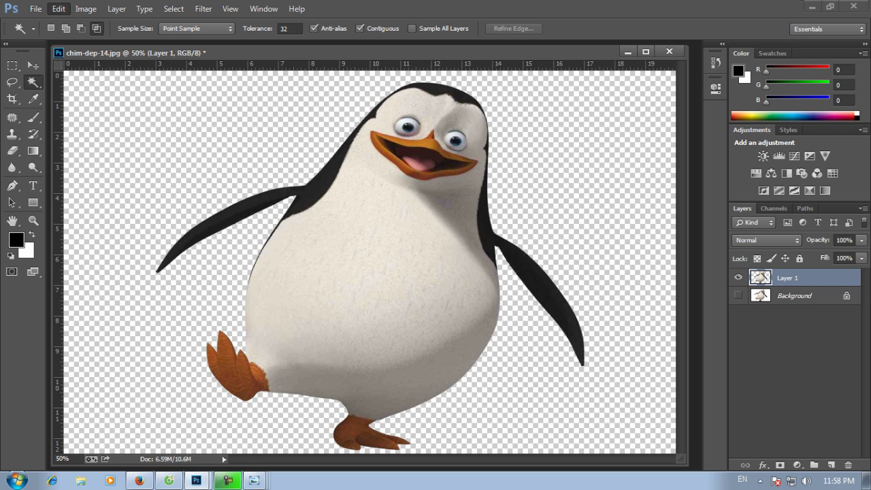
Browse the Edit and Image menus and close them without changes
{"action": "left_click", "coordinate": [59, 8]}
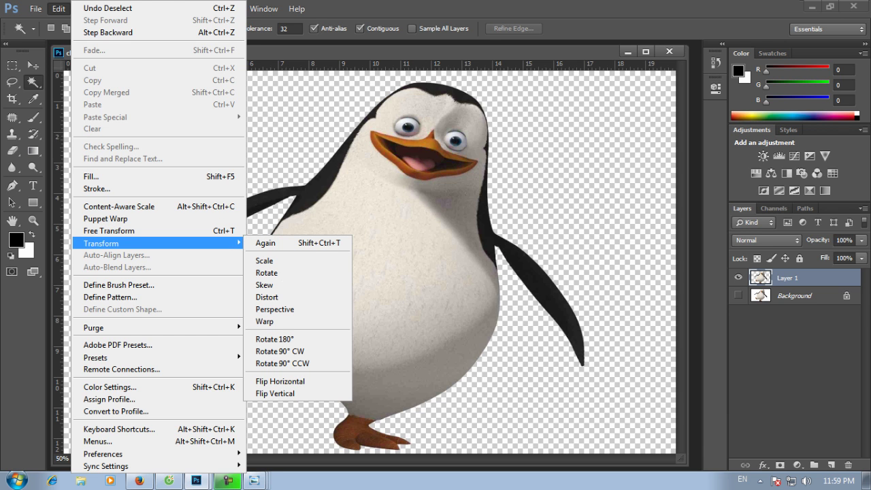
{"action": "key", "text": "Escape"}
{"action": "left_click", "coordinate": [86, 8]}
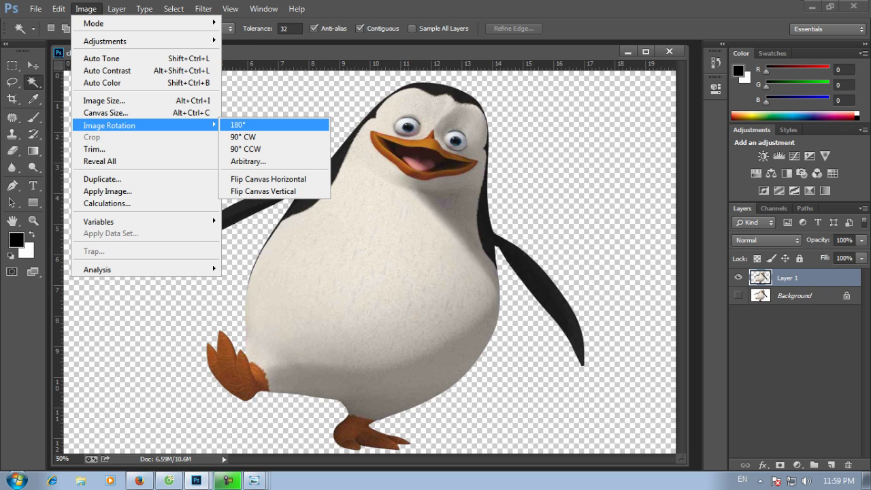
{"action": "key", "text": "Escape"}
{"action": "left_click", "coordinate": [58, 8]}
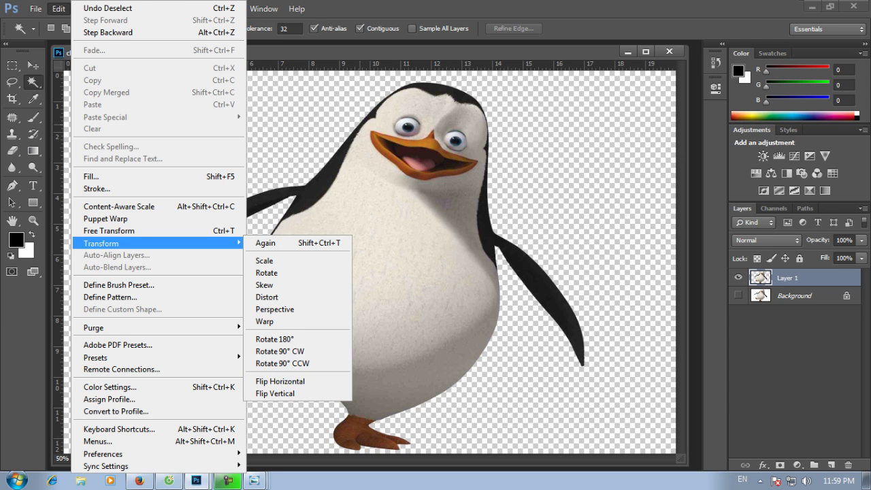
{"action": "key", "text": "Escape"}
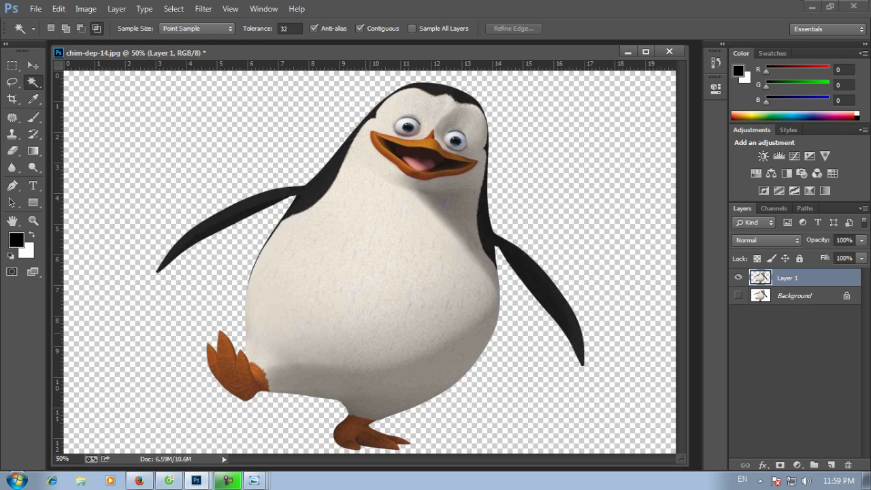